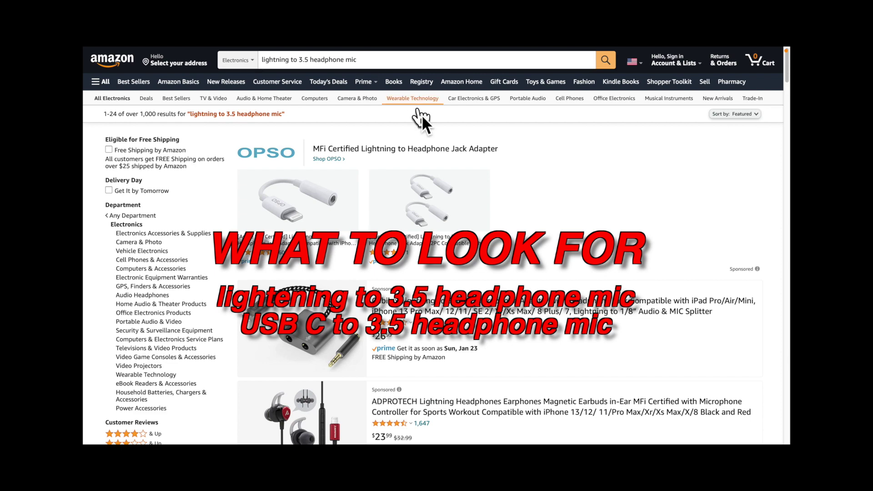
scroll(526, 196, down, 3)
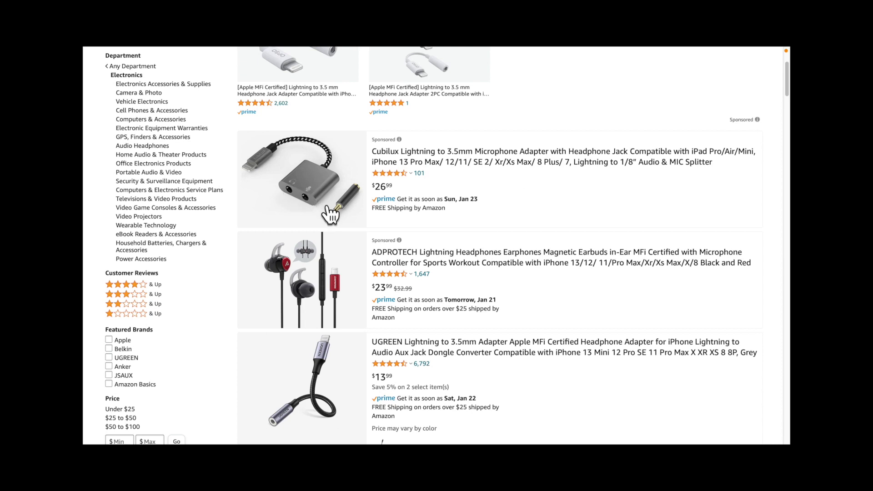
scroll(339, 222, down, 2)
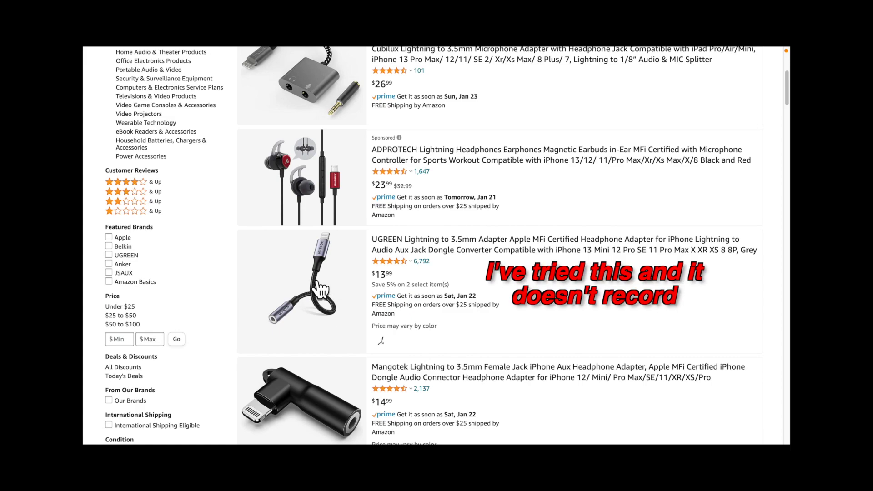
scroll(321, 291, down, 4)
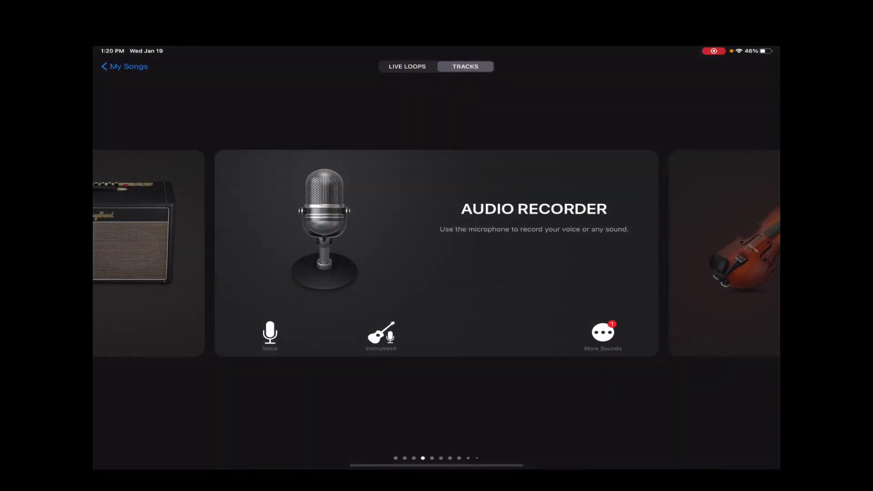
- Add a Lead Vocals voice track with monitoring on, trying Input 2 before settling on Input 1
click(270, 333)
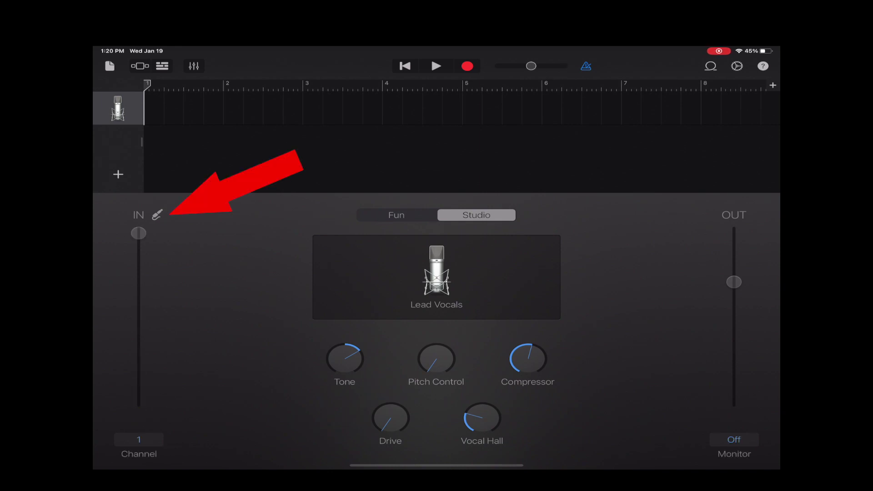
click(157, 215)
click(340, 278)
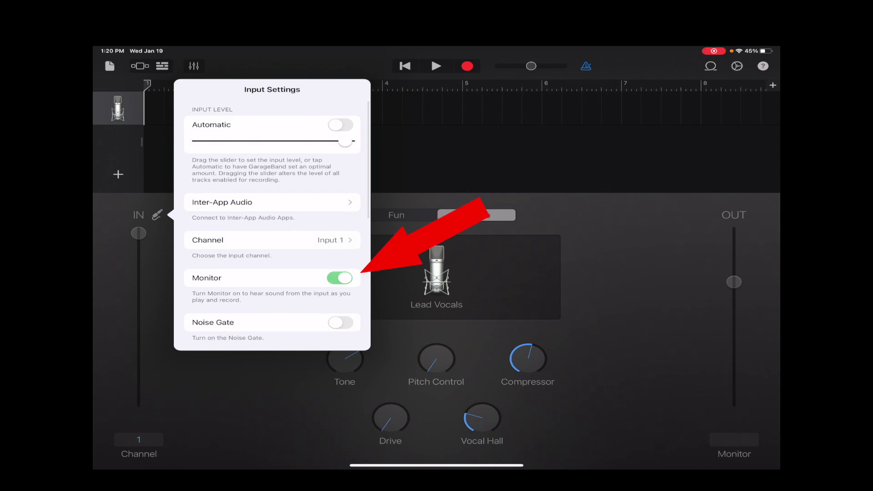
click(272, 240)
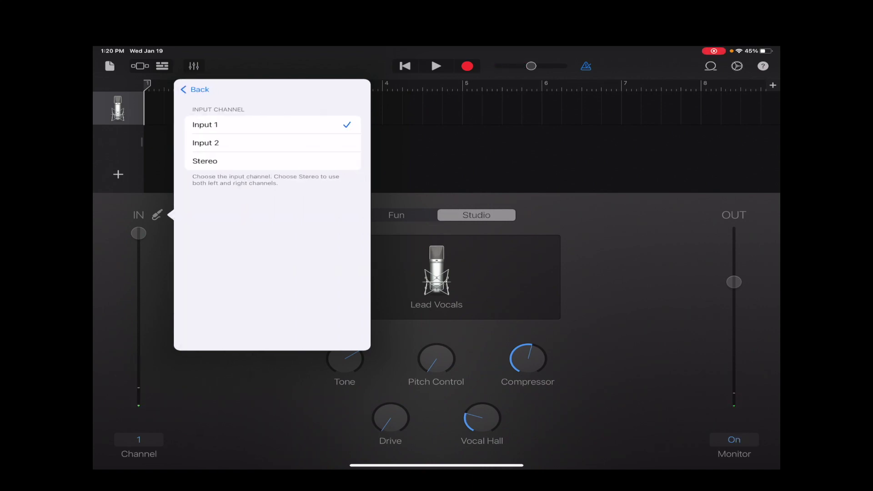
click(271, 220)
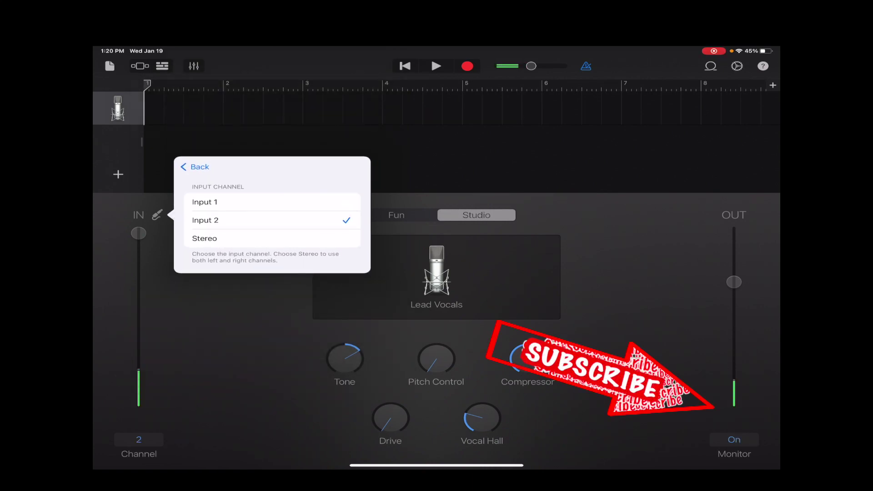
click(272, 203)
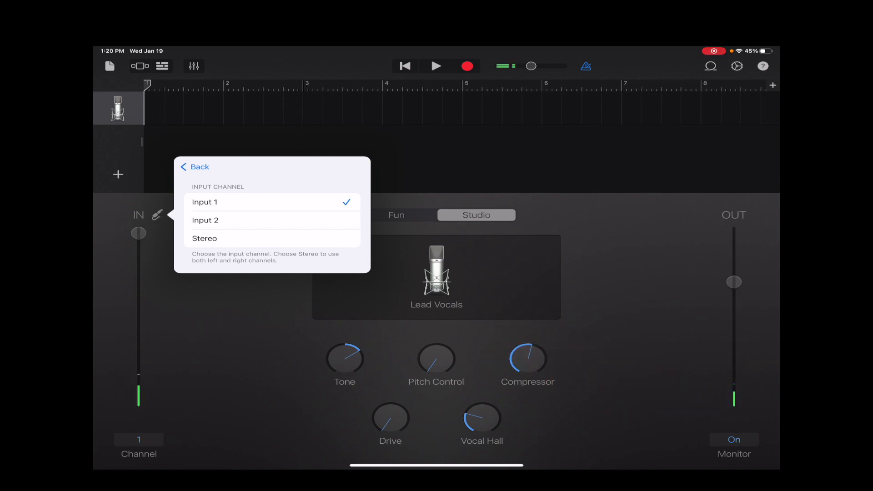
click(477, 287)
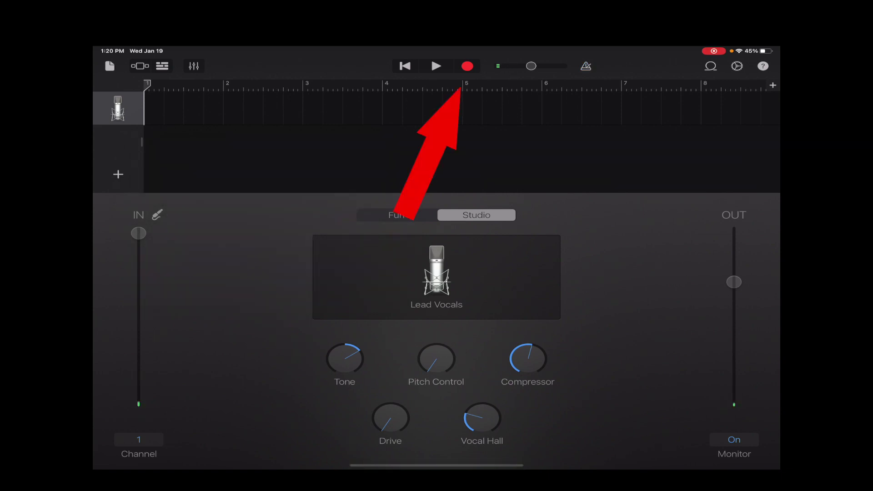
- Record a few bars of vocals on Lead Vocals and play the take back
click(467, 65)
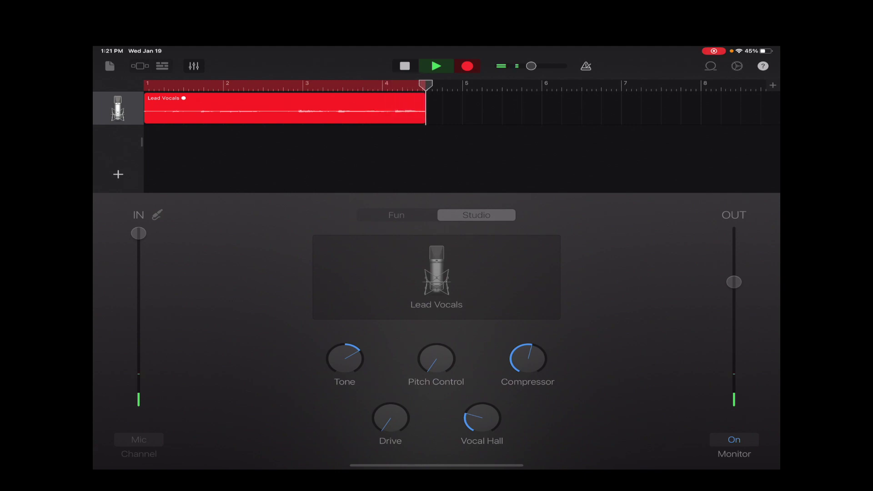
click(405, 66)
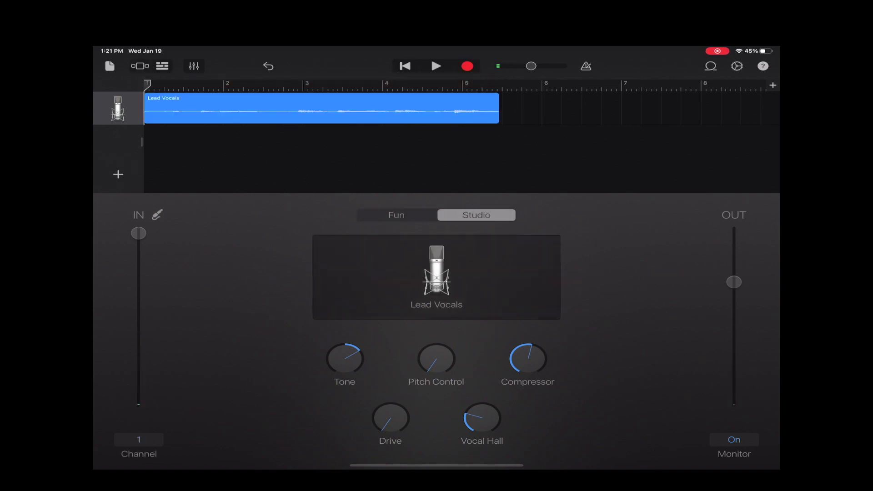
click(436, 66)
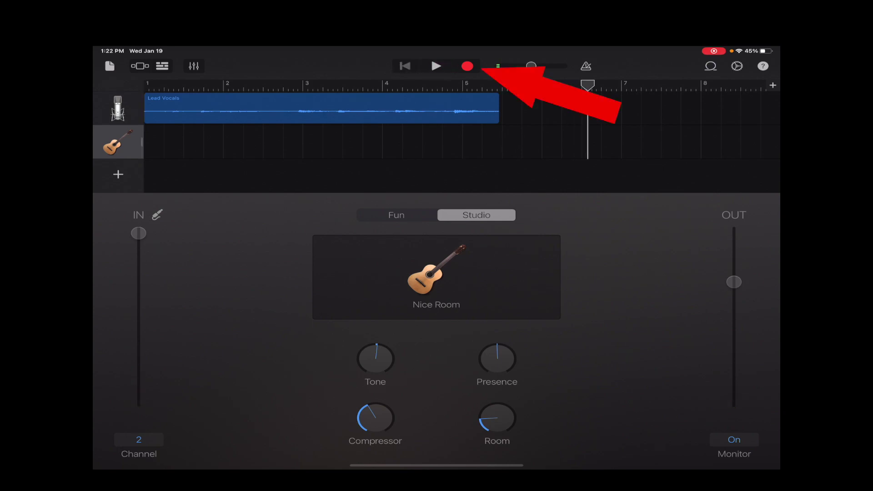
- Record a take on the Nice Room track and stop it
click(467, 66)
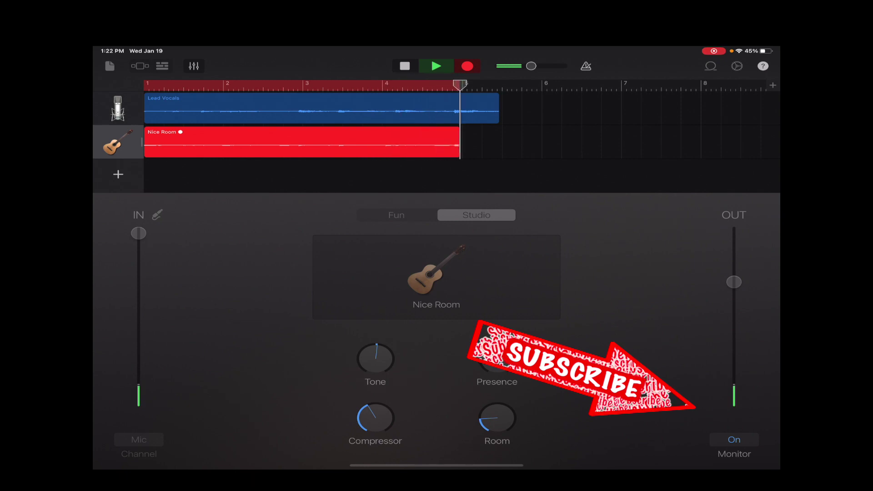
key(Return)
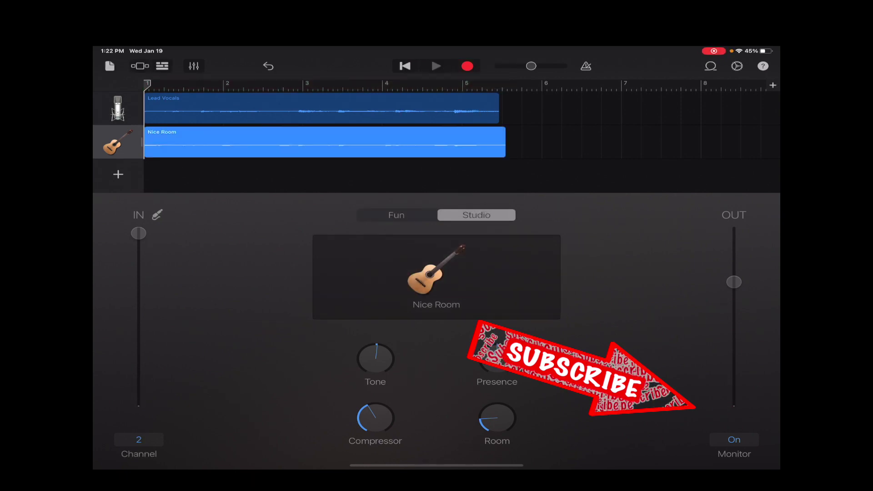
- Play both takes and widen the track headers to show names and mix controls
key(space)
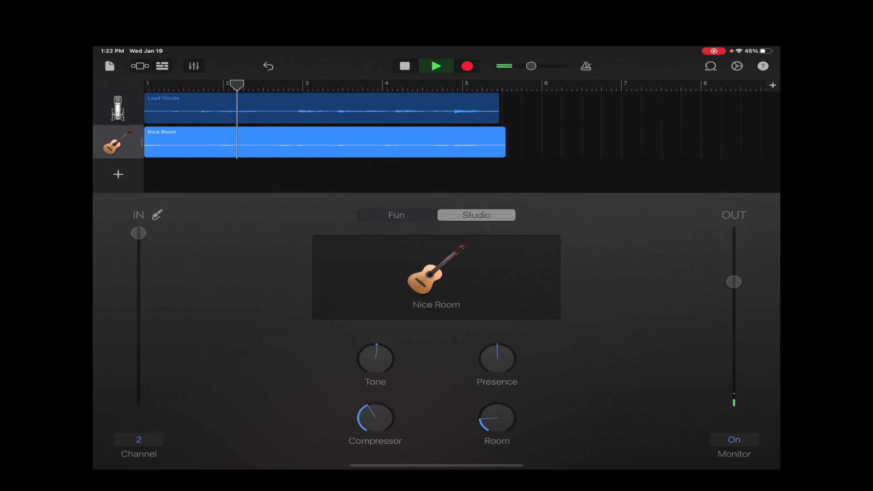
click(117, 110)
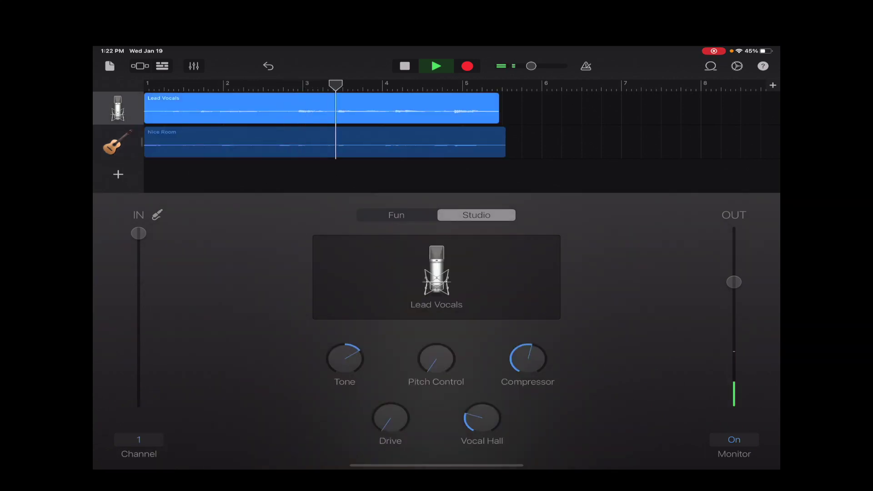
drag(142, 143, 270, 143)
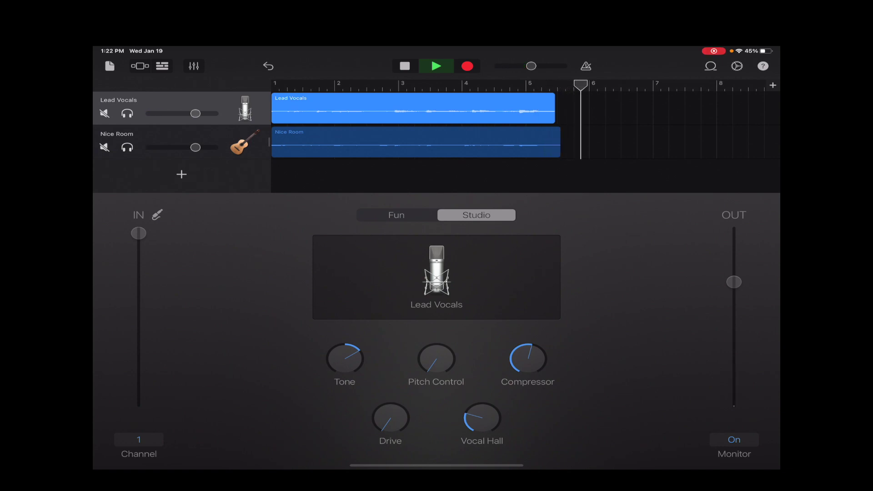
click(404, 66)
click(404, 65)
- During playback, solo Lead Vocals, then Nice Room, then clear the solo
click(127, 113)
click(436, 66)
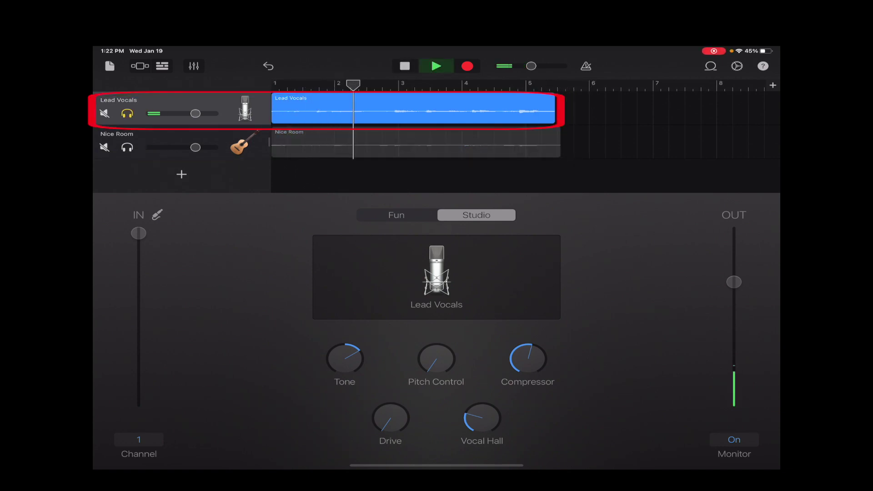
click(127, 148)
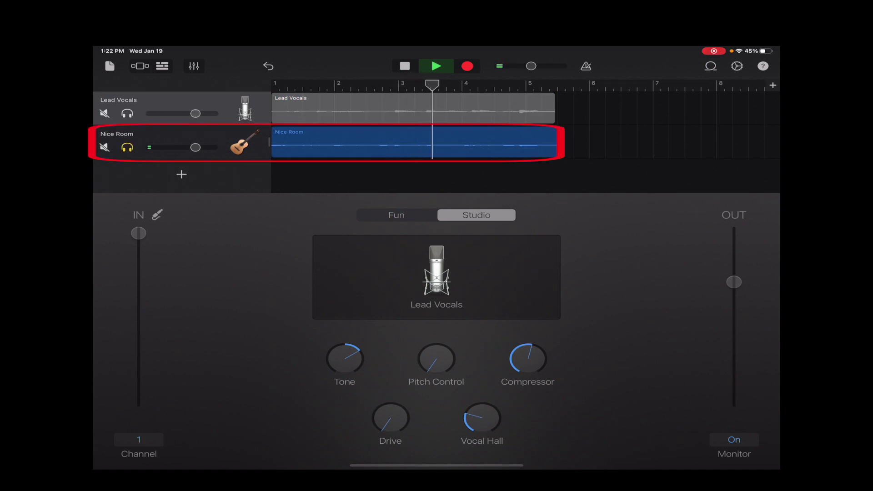
click(127, 147)
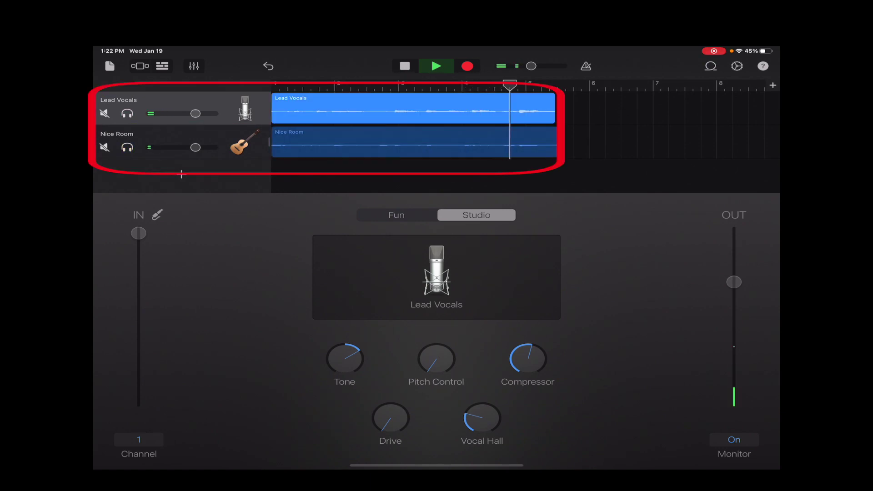
click(436, 66)
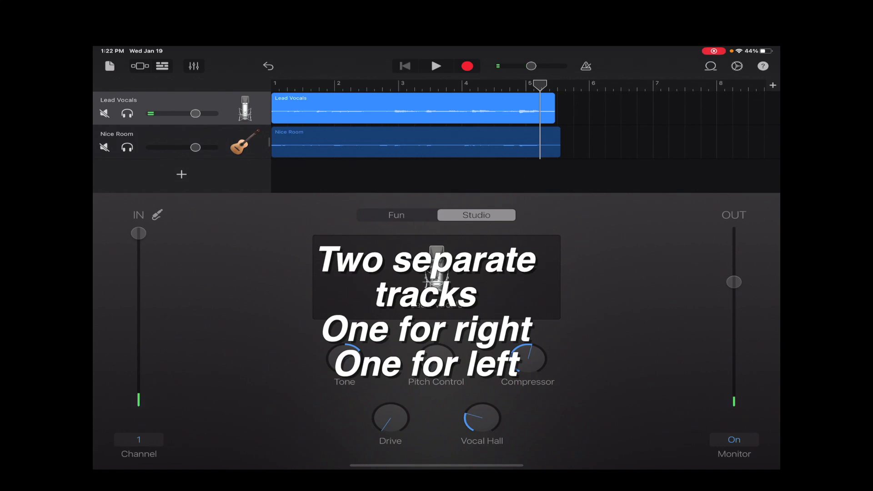
- Play both tracks back and switch input monitoring on for Lead Vocals
click(436, 66)
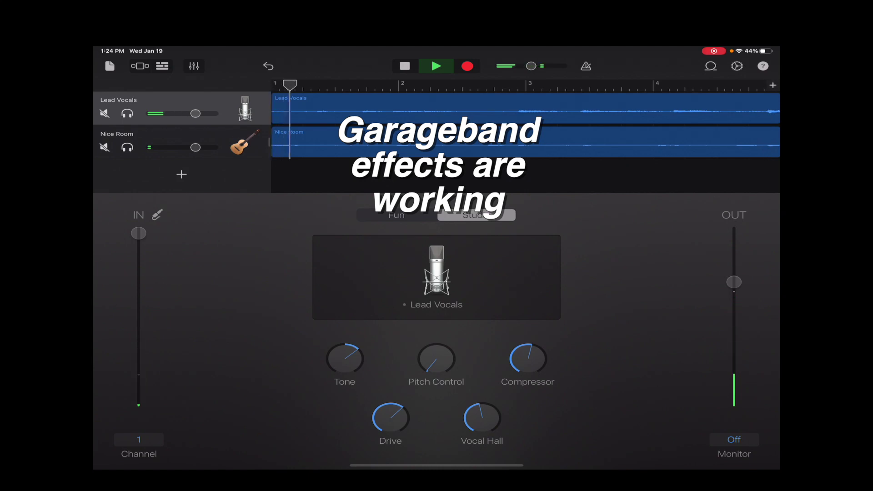
key(space)
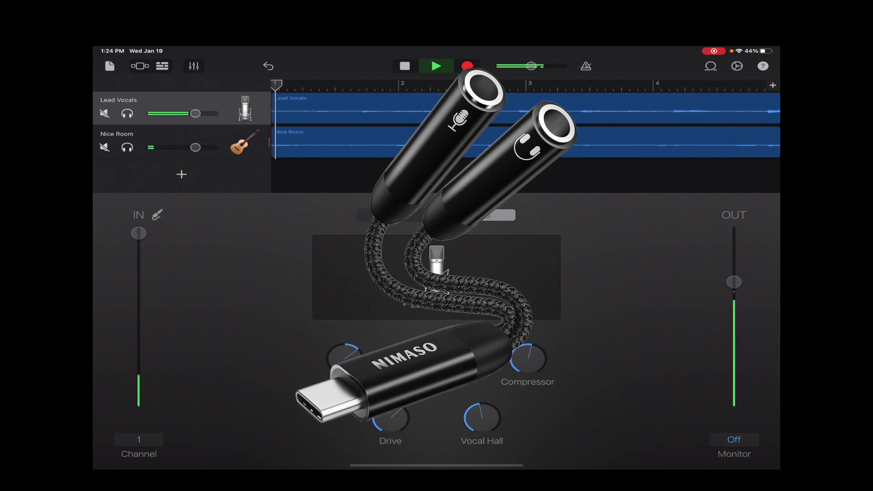
click(735, 440)
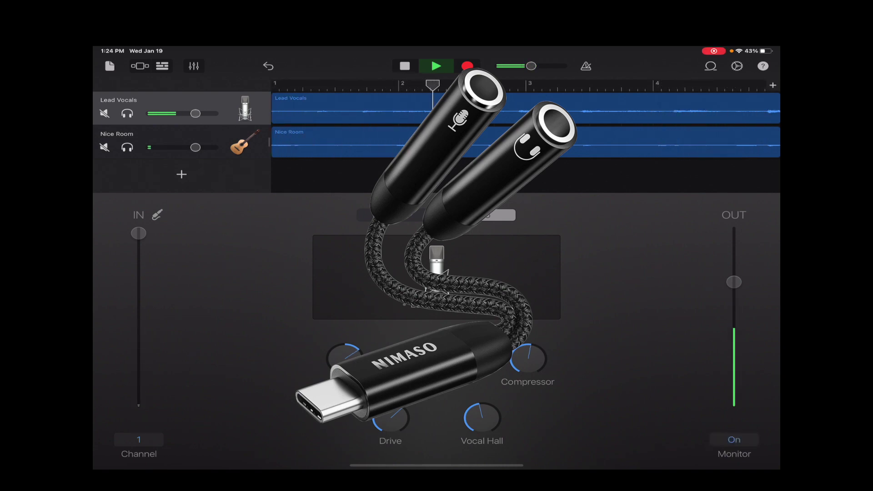